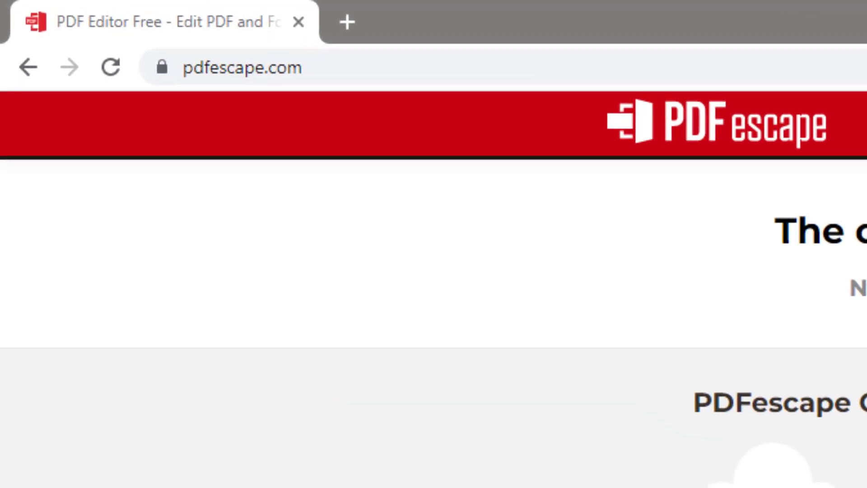
Open PDFescape's free online editor, dismissing the load-from-URL prompt.
{"action": "left_click", "coordinate": [460, 232]}
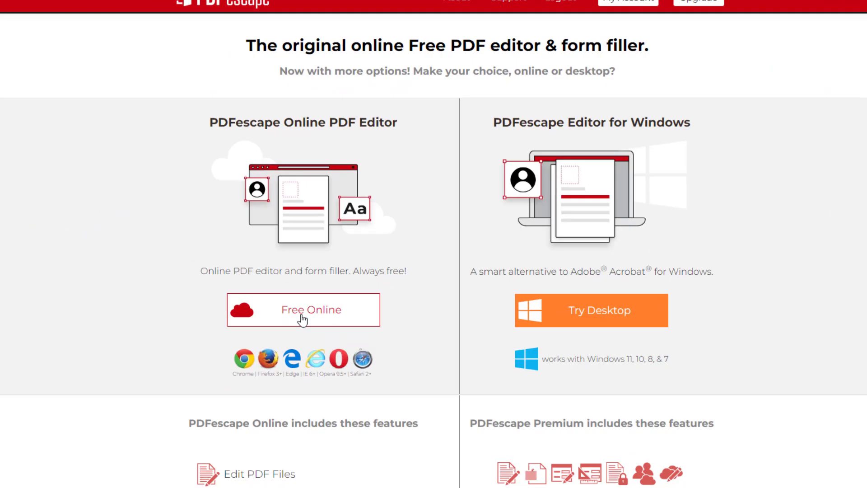
{"action": "left_click", "coordinate": [357, 316]}
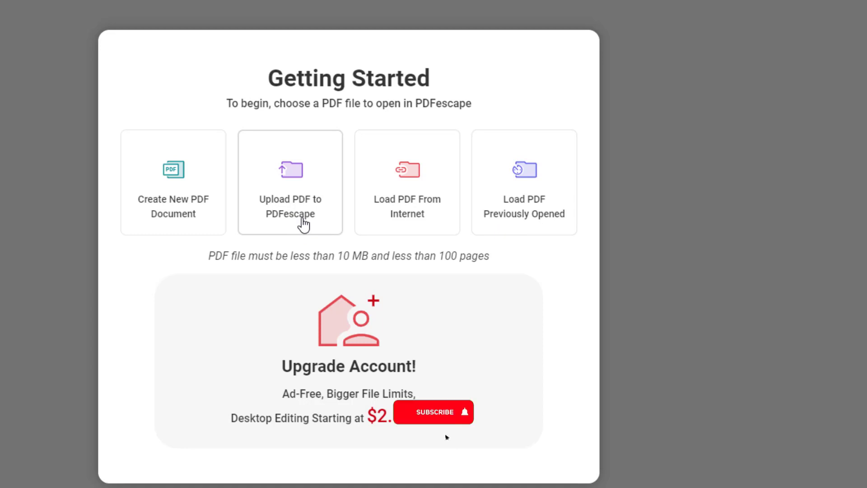
{"action": "left_click", "coordinate": [394, 223]}
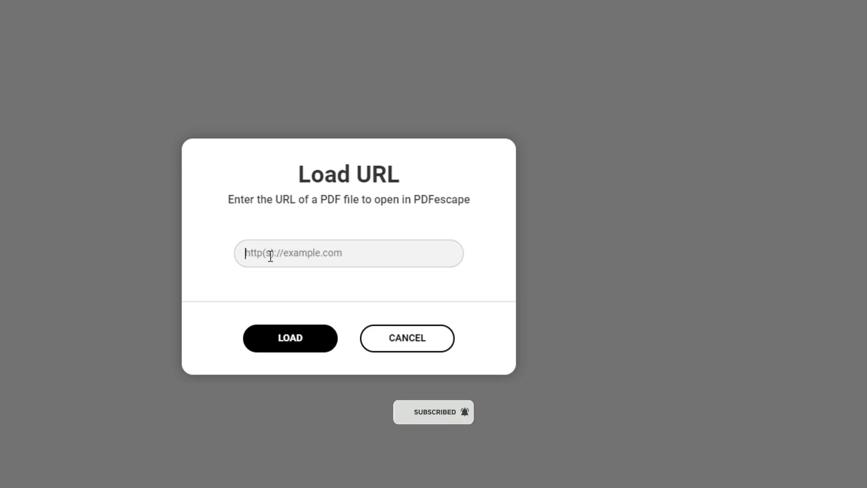
{"action": "left_click", "coordinate": [422, 344]}
Upload 'my pdf document.pdf' from the computer and open it in the editor.
{"action": "left_click", "coordinate": [307, 212]}
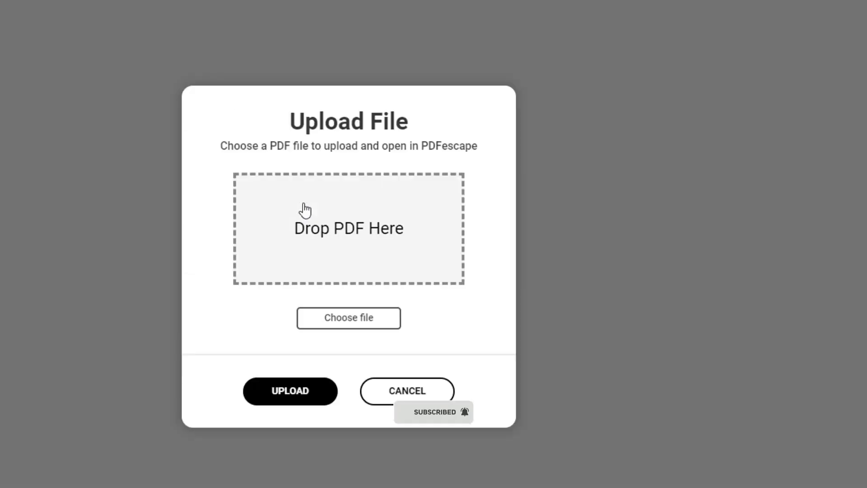
{"action": "left_click", "coordinate": [344, 318]}
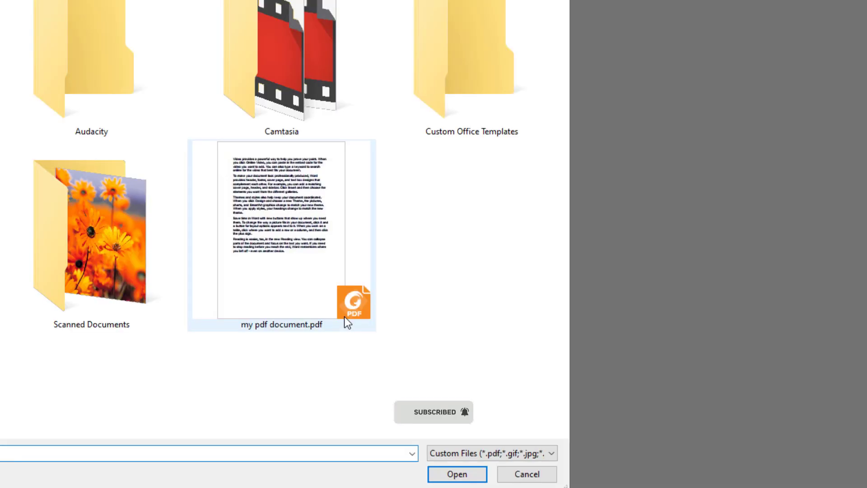
{"action": "left_click", "coordinate": [288, 249]}
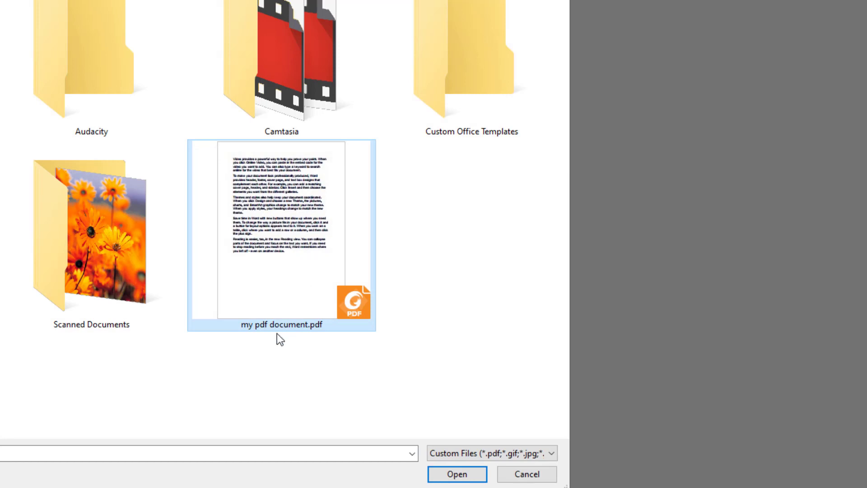
{"action": "left_click", "coordinate": [458, 476]}
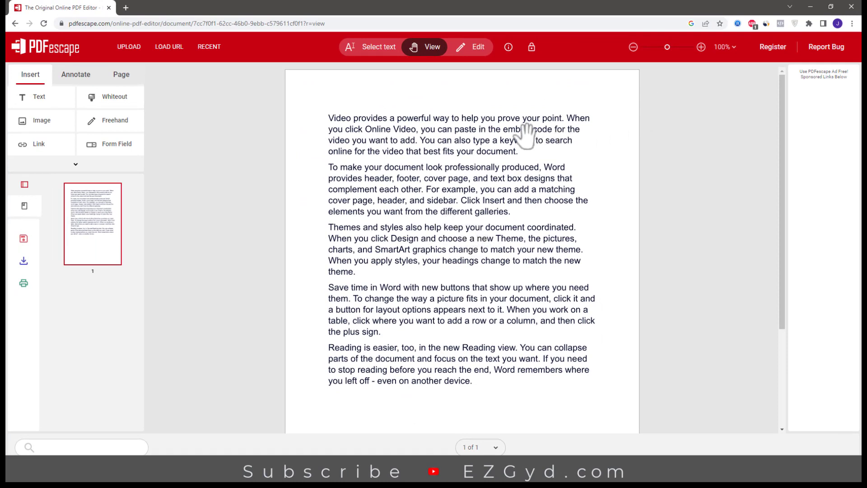
Zoom the page to 130% and scroll back to the top.
{"action": "left_click", "coordinate": [701, 47]}
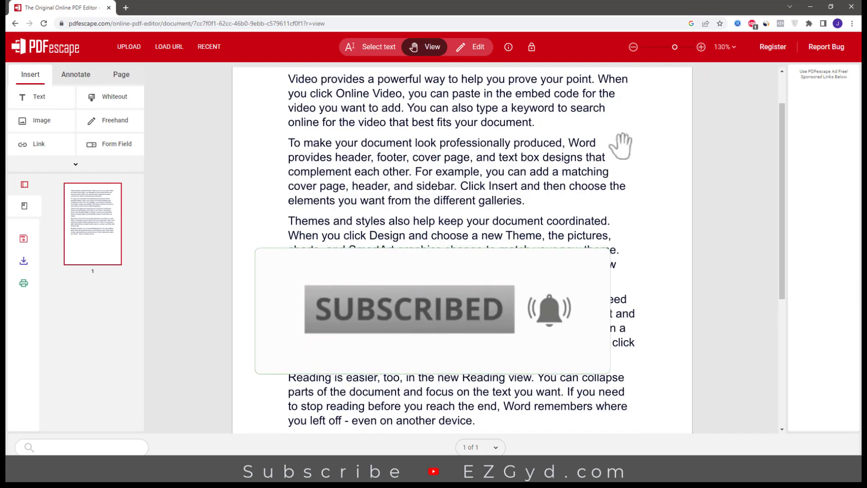
{"action": "scroll", "coordinate": [630, 174], "scroll_direction": "up", "scroll_amount": 1}
{"action": "mouse_move", "coordinate": [630, 174]}
{"action": "left_mouse_down"}
{"action": "mouse_move", "coordinate": [631, 228]}
{"action": "mouse_move", "coordinate": [631, 154]}
{"action": "mouse_move", "coordinate": [631, 161]}
{"action": "left_mouse_up"}
{"action": "scroll", "coordinate": [632, 161], "scroll_direction": "up", "scroll_amount": 1}
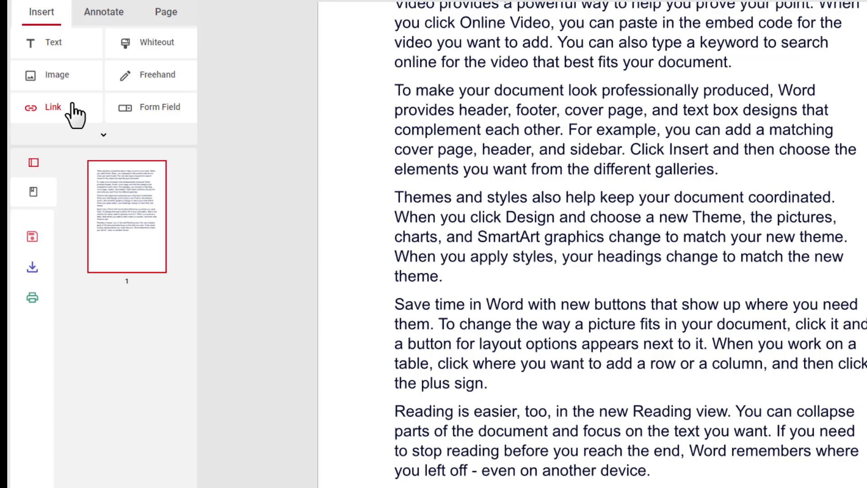
Browse the Annotate, Page and Insert tool sets, ending on Insert.
{"action": "left_click", "coordinate": [94, 20]}
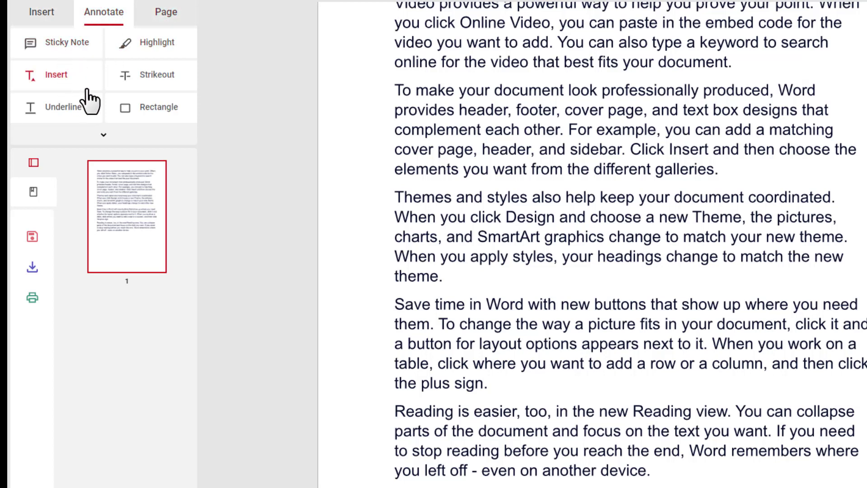
{"action": "left_click", "coordinate": [180, 16]}
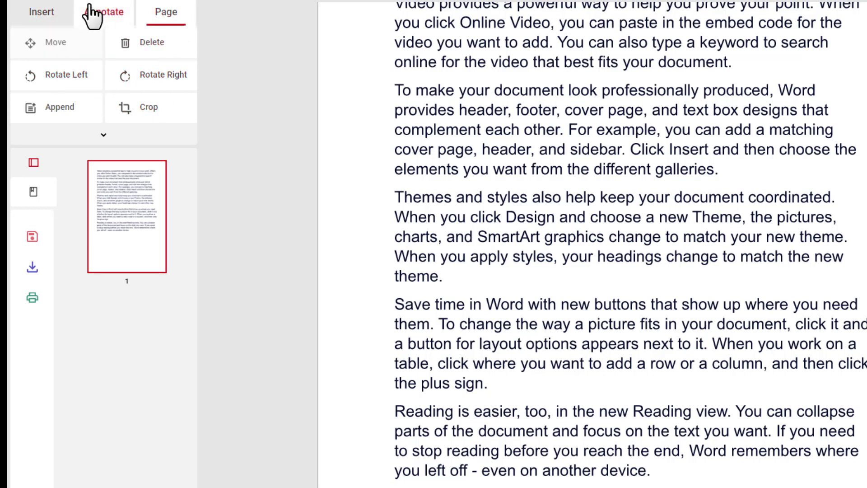
{"action": "left_click", "coordinate": [18, 28]}
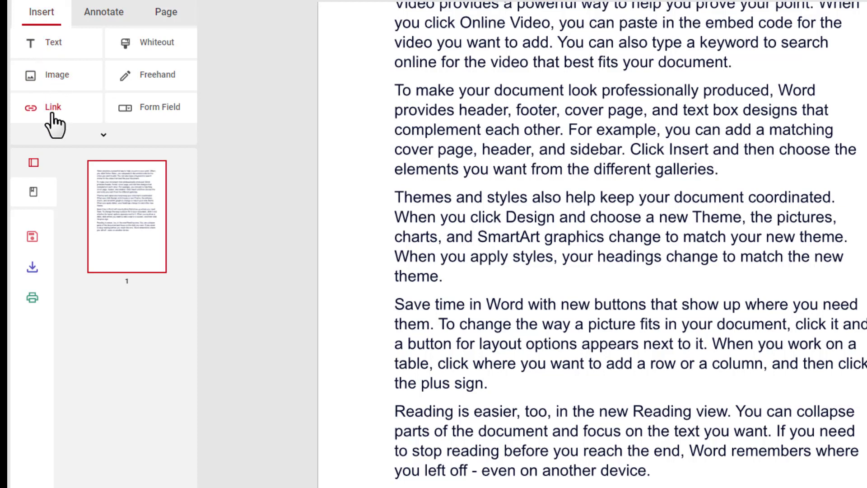
{"action": "left_click", "coordinate": [91, 135]}
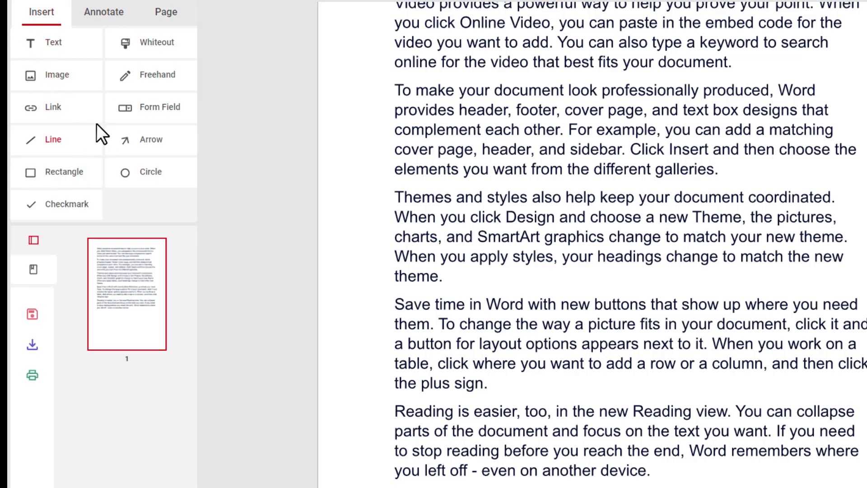
{"action": "left_click", "coordinate": [103, 13]}
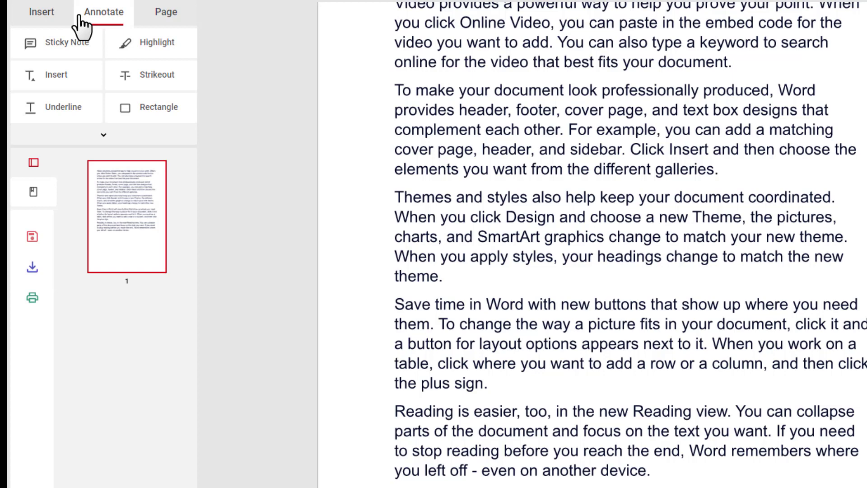
{"action": "left_click", "coordinate": [93, 135]}
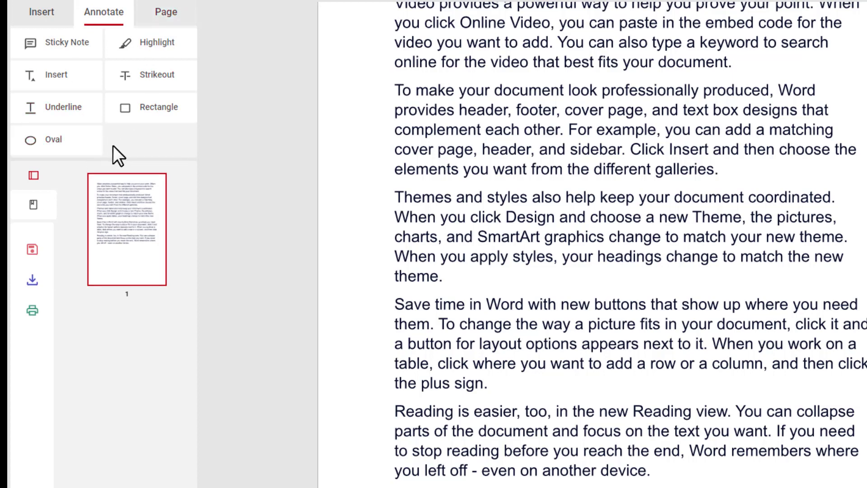
{"action": "left_click", "coordinate": [40, 13]}
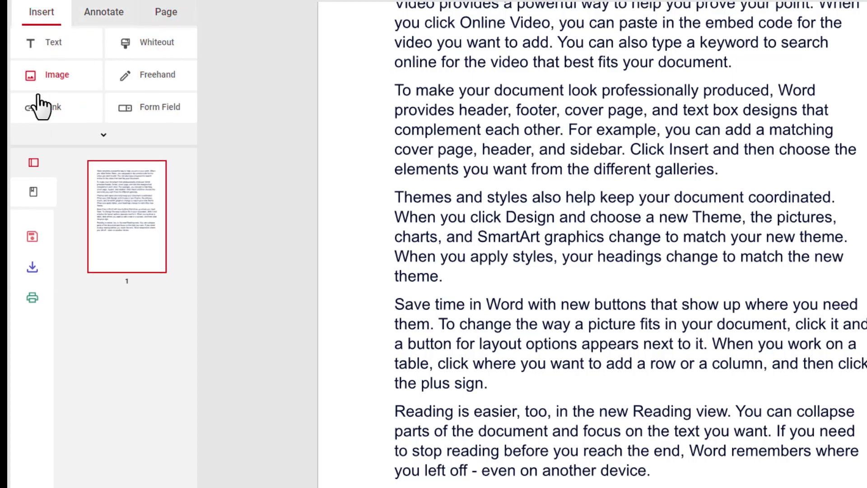
Draw a link box over 'Themes and styles' to bring up Link Properties.
{"action": "left_click", "coordinate": [63, 114]}
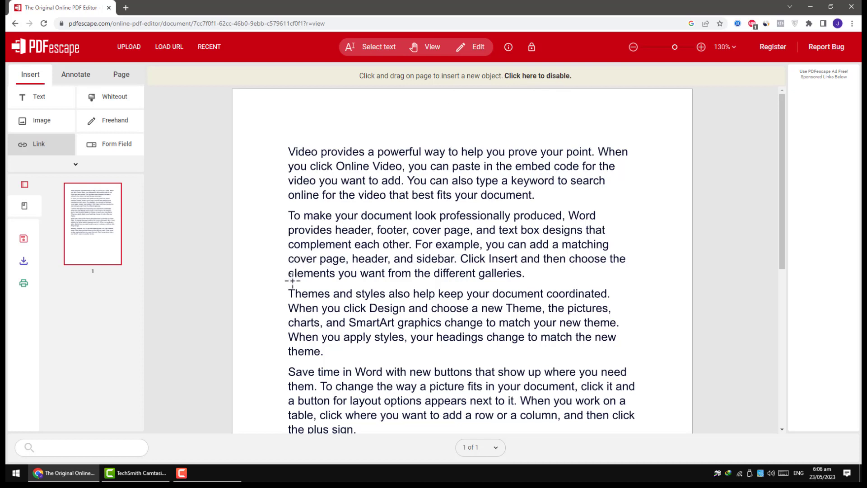
{"action": "left_click_drag", "start_coordinate": [286, 285], "coordinate": [333, 299]}
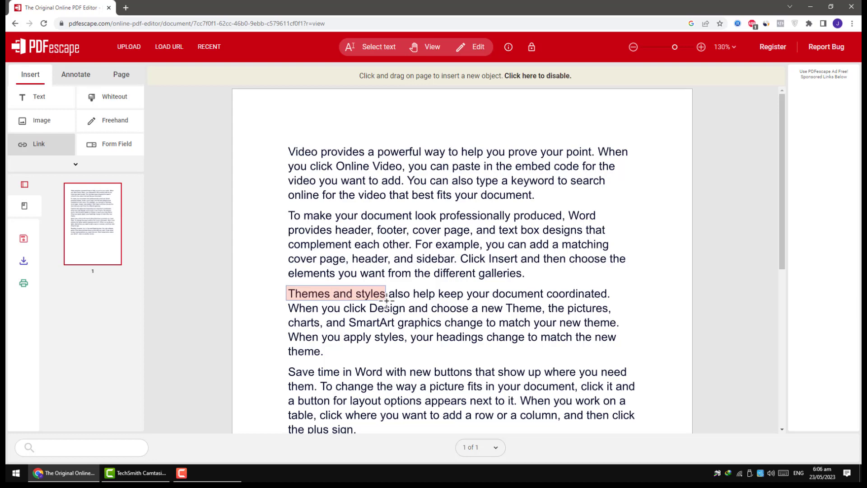
{"action": "left_click_drag", "start_coordinate": [386, 300], "coordinate": [387, 304]}
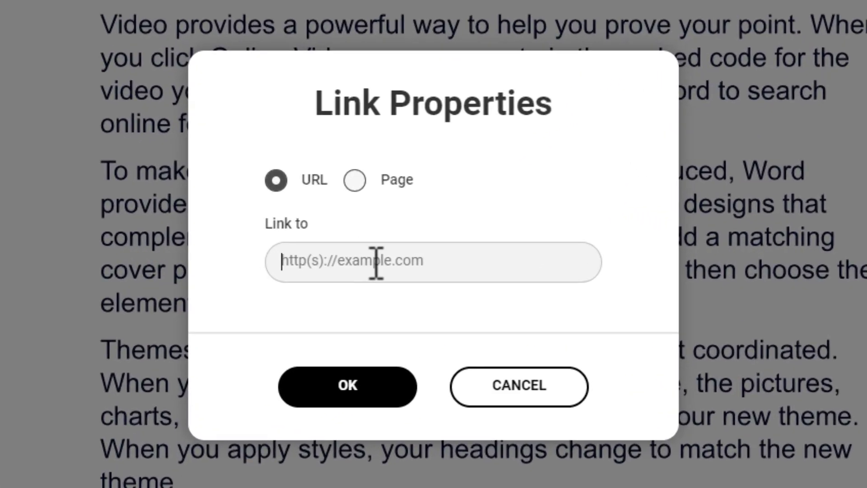
{"action": "left_click", "coordinate": [381, 263]}
{"action": "type", "text": "https://E"}
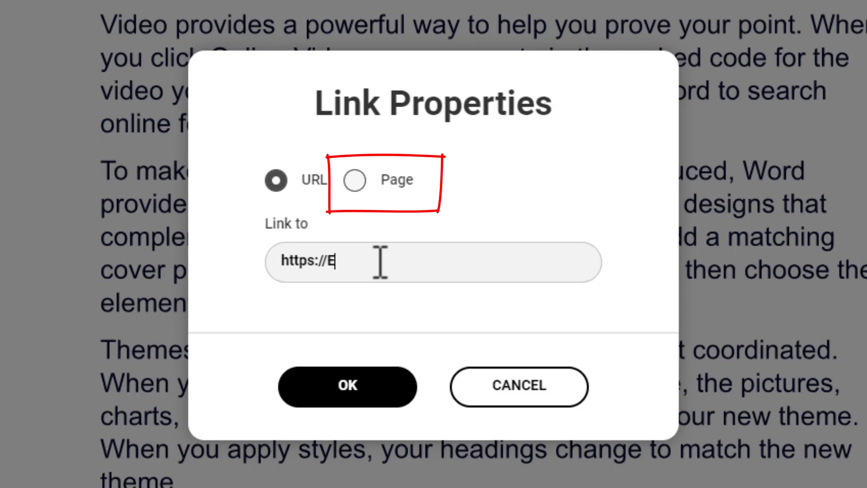
{"action": "type", "text": "ZGyd.com"}
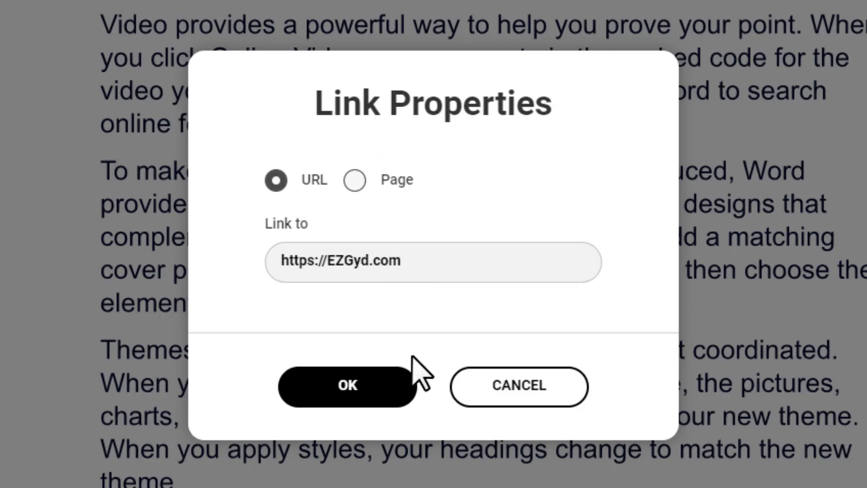
{"action": "left_click", "coordinate": [369, 386]}
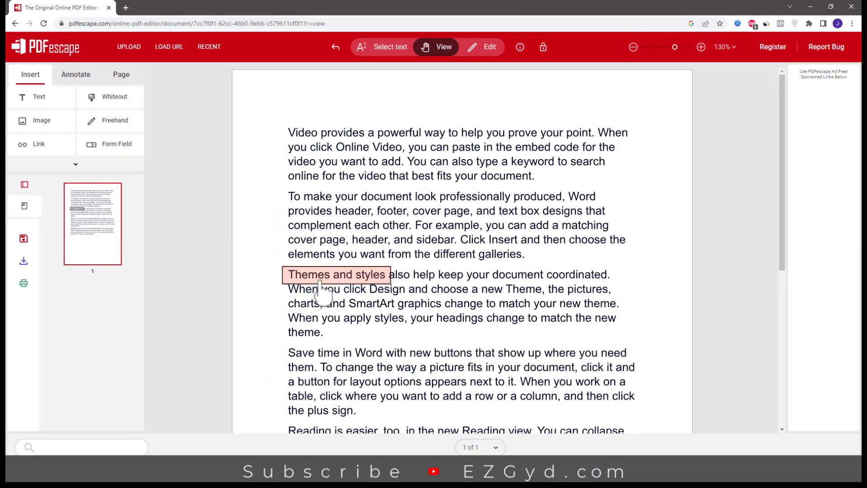
Shrink the link box's right, left, bottom and top edges to hug 'Themes and styles', then return to view mode.
{"action": "left_click", "coordinate": [486, 47]}
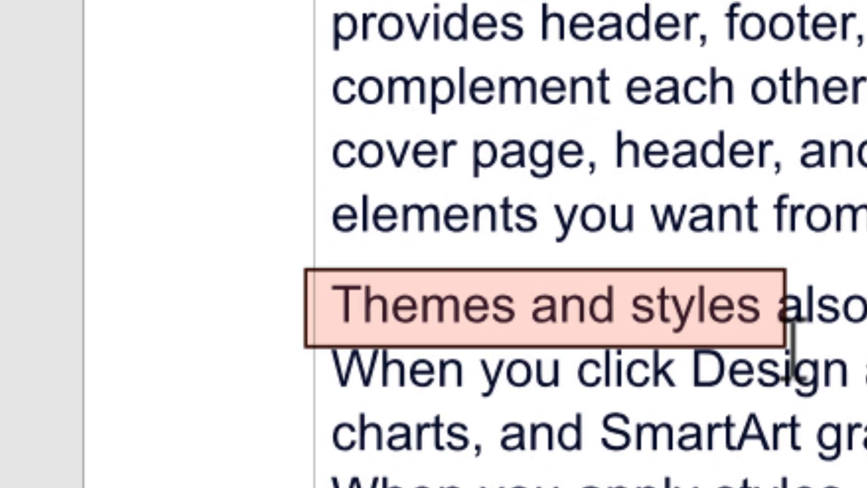
{"action": "left_click", "coordinate": [704, 312]}
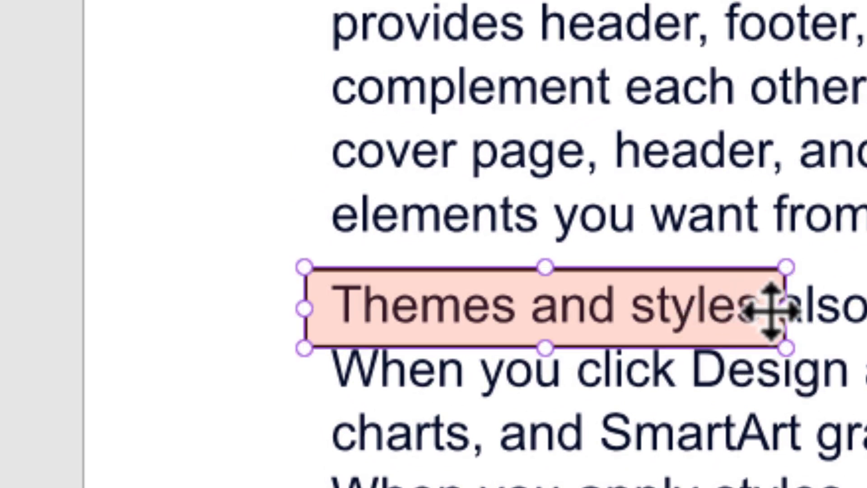
{"action": "left_click_drag", "start_coordinate": [808, 319], "coordinate": [778, 311]}
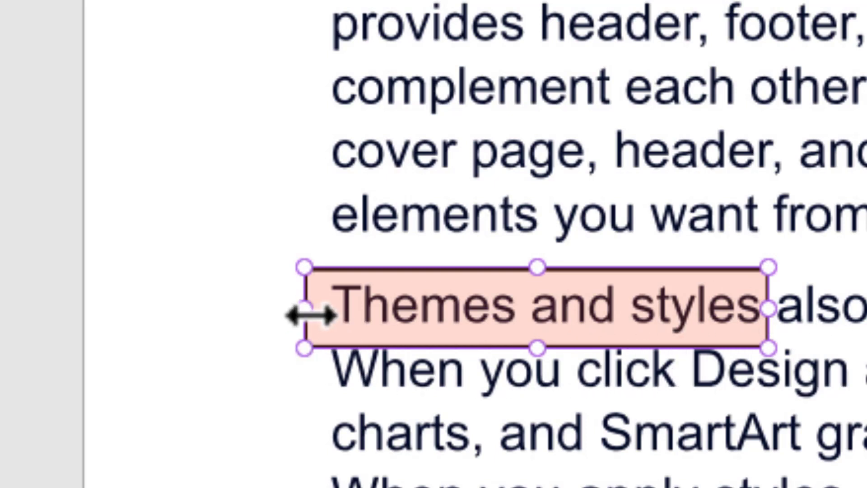
{"action": "left_click_drag", "start_coordinate": [309, 313], "coordinate": [327, 313]}
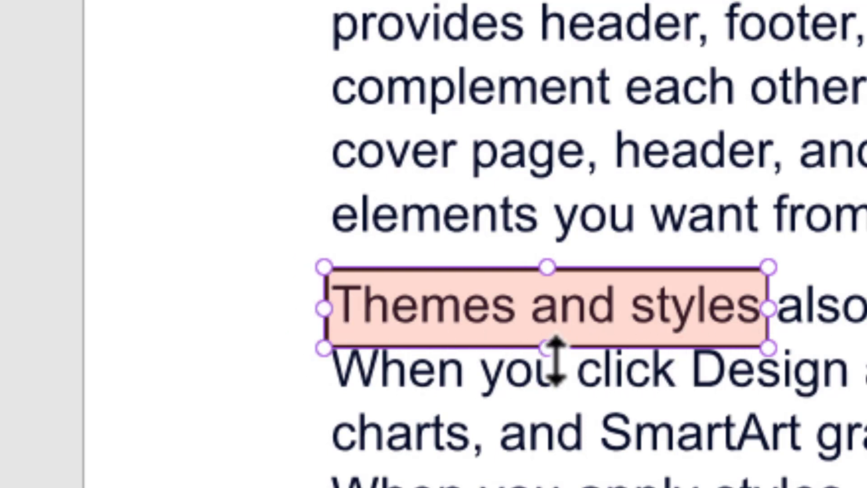
{"action": "left_click_drag", "start_coordinate": [554, 358], "coordinate": [562, 347]}
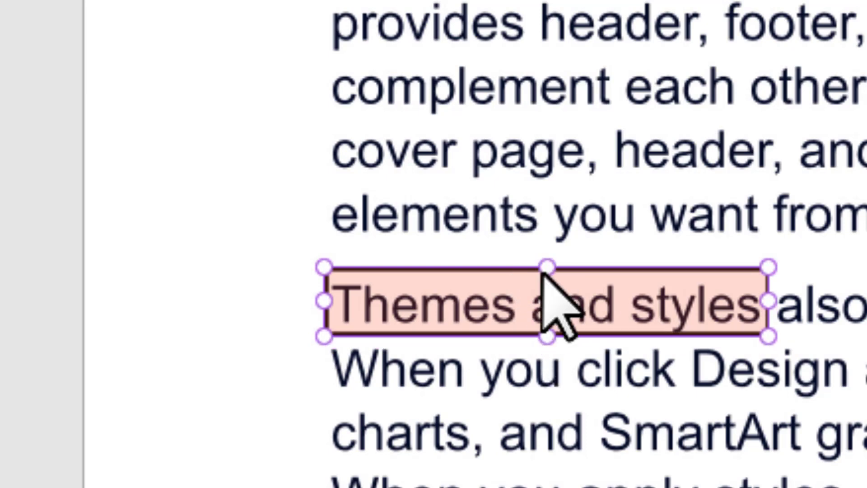
{"action": "left_click_drag", "start_coordinate": [561, 268], "coordinate": [567, 278]}
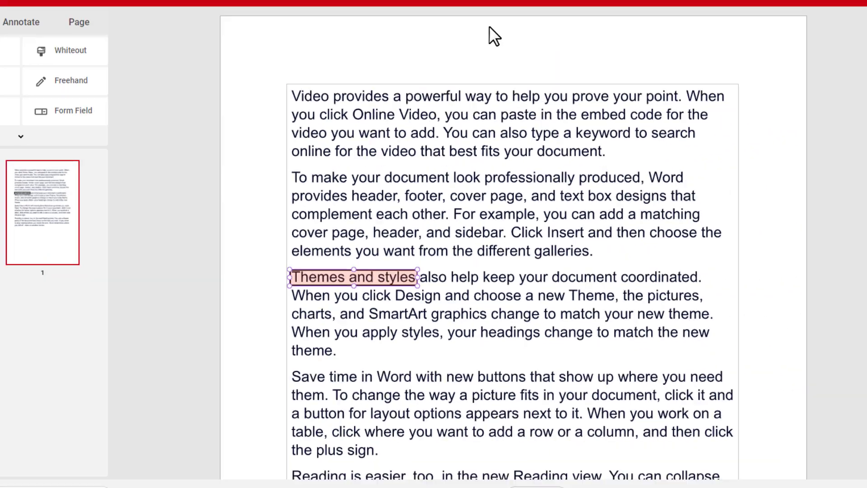
{"action": "left_click", "coordinate": [440, 47]}
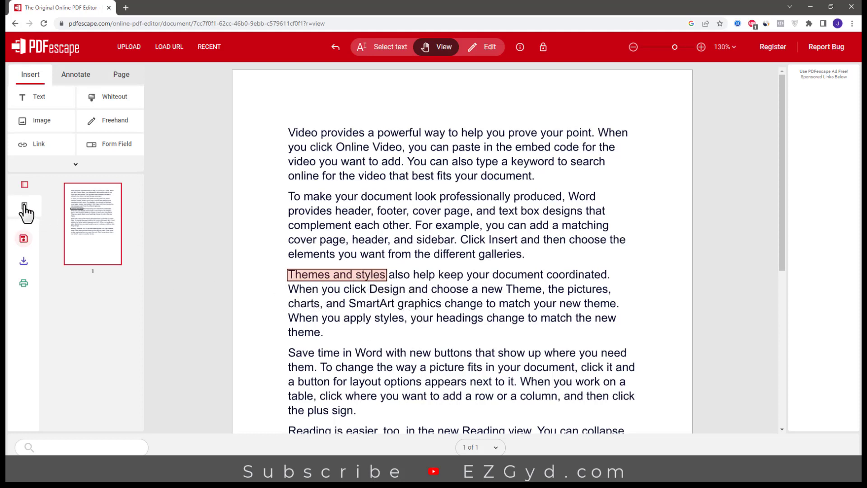
Save and download 'my pdf document.pdf', then open it in a Chrome tab.
{"action": "left_click", "coordinate": [24, 240]}
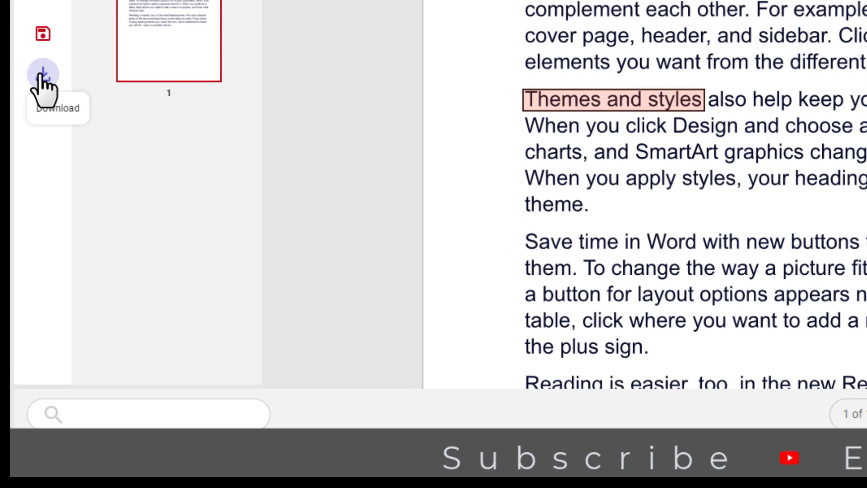
{"action": "left_click", "coordinate": [41, 76]}
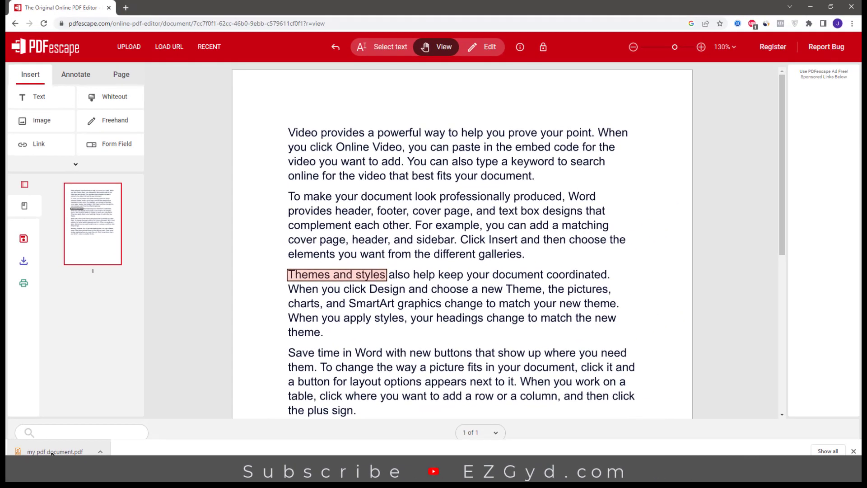
{"action": "left_click", "coordinate": [89, 427]}
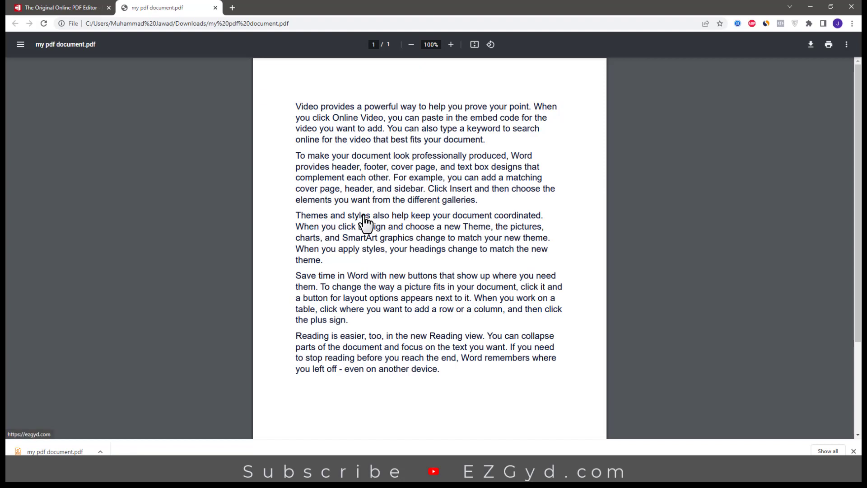
{"action": "left_click", "coordinate": [326, 218]}
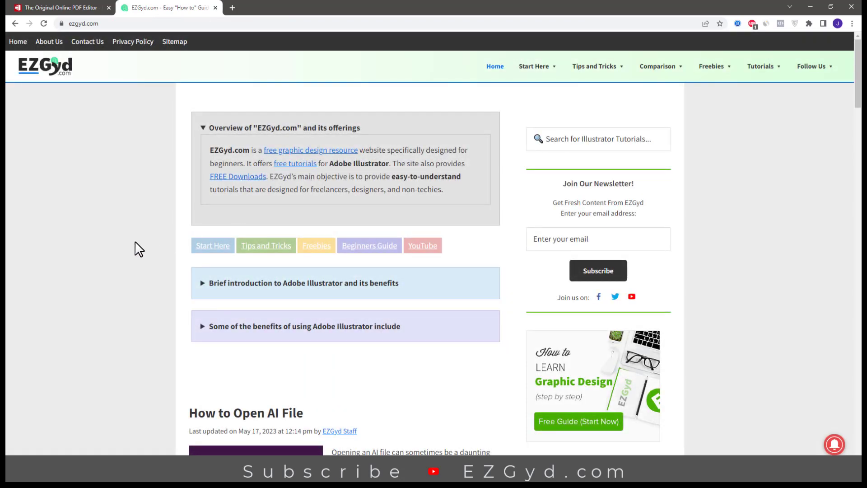
{"action": "scroll", "coordinate": [153, 212], "scroll_direction": "down", "scroll_amount": 3}
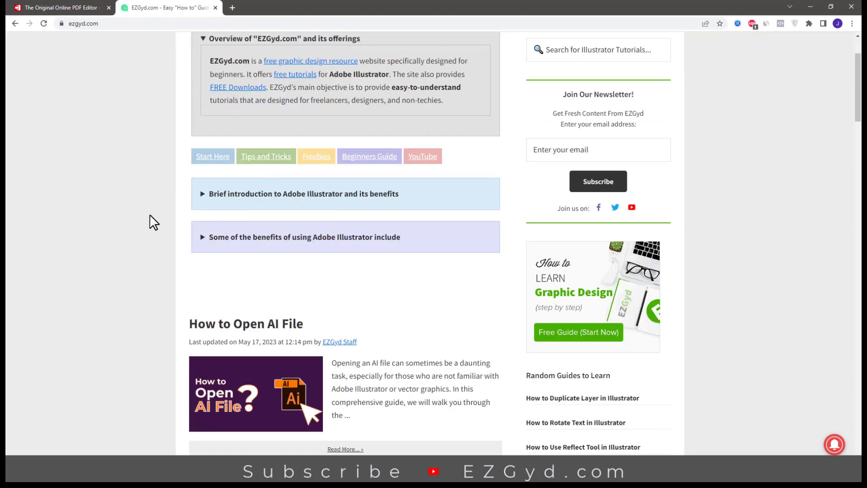
{"action": "scroll", "coordinate": [151, 221], "scroll_direction": "up", "scroll_amount": 3}
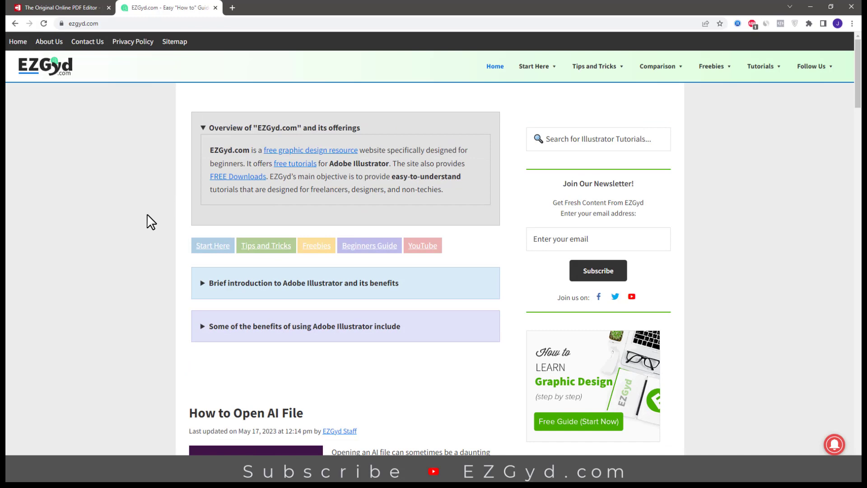
{"action": "left_click", "coordinate": [14, 23]}
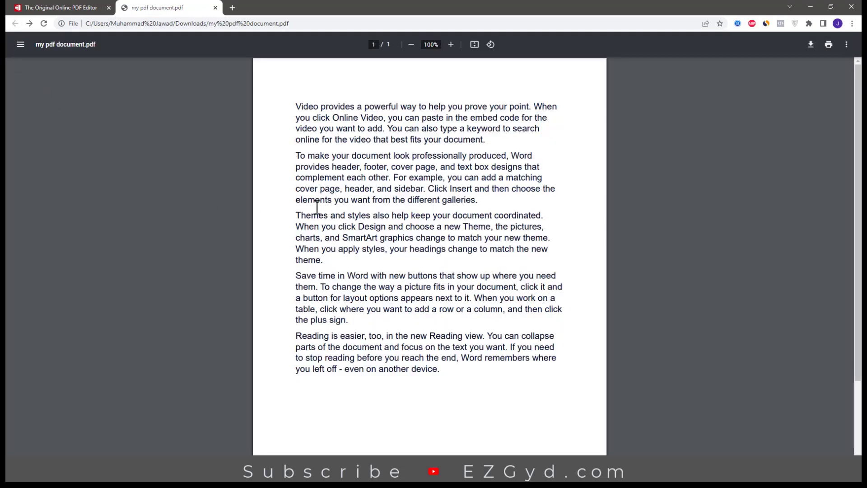